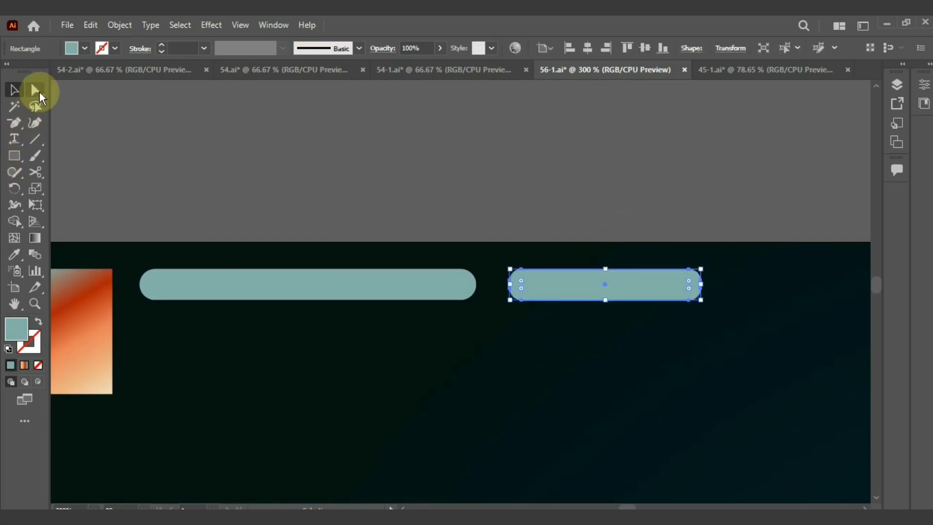
Step: Fully round the corners of the shorter bar and duplicate both bars downward to form four evenly spaced rows
{"action": "left_click_drag", "start_coordinate": [518, 284], "coordinate": [565, 290]}
{"action": "left_click", "coordinate": [13, 90]}
{"action": "left_click_drag", "start_coordinate": [538, 227], "coordinate": [470, 284]}
{"action": "left_click_drag", "start_coordinate": [551, 286], "coordinate": [551, 337]}
{"action": "key", "text": "ctrl+d"}
{"action": "key", "text": "ctrl+d"}
{"action": "scroll", "coordinate": [552, 311], "scroll_direction": "down", "scroll_amount": 1}
{"action": "key", "text": "ctrl+shift+a"}
Step: Shorten the two bars in the second row and shift them to the right, keeping their ends rounded
{"action": "left_click_drag", "start_coordinate": [594, 300], "coordinate": [611, 302]}
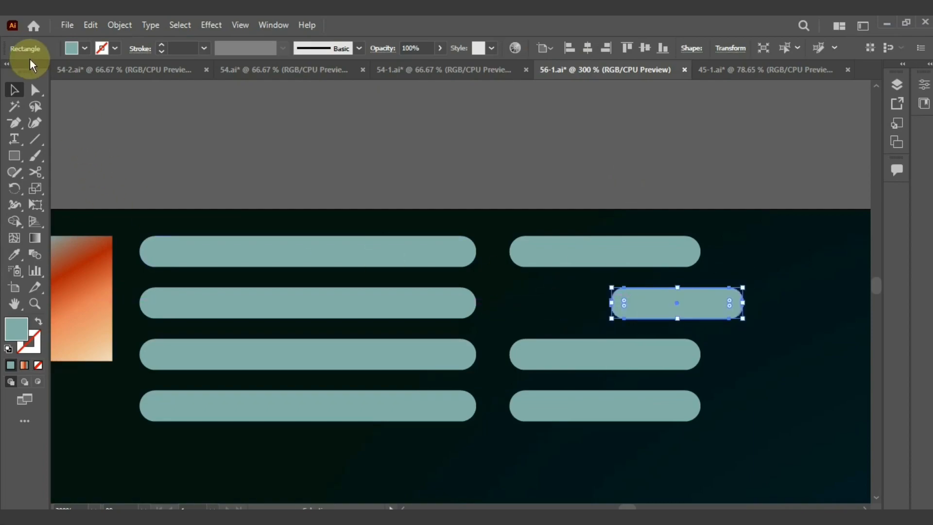
{"action": "left_click", "coordinate": [34, 89]}
{"action": "left_click", "coordinate": [344, 301]}
{"action": "key", "text": "v"}
{"action": "left_click_drag", "start_coordinate": [319, 297], "coordinate": [447, 302]}
{"action": "left_click_drag", "start_coordinate": [243, 304], "coordinate": [267, 303]}
Step: Copy the second row's long bar to the start of that row and shorten the copy
{"action": "left_click_drag", "start_coordinate": [480, 305], "coordinate": [147, 306]}
{"action": "scroll", "coordinate": [231, 301], "scroll_direction": "left", "scroll_amount": 3}
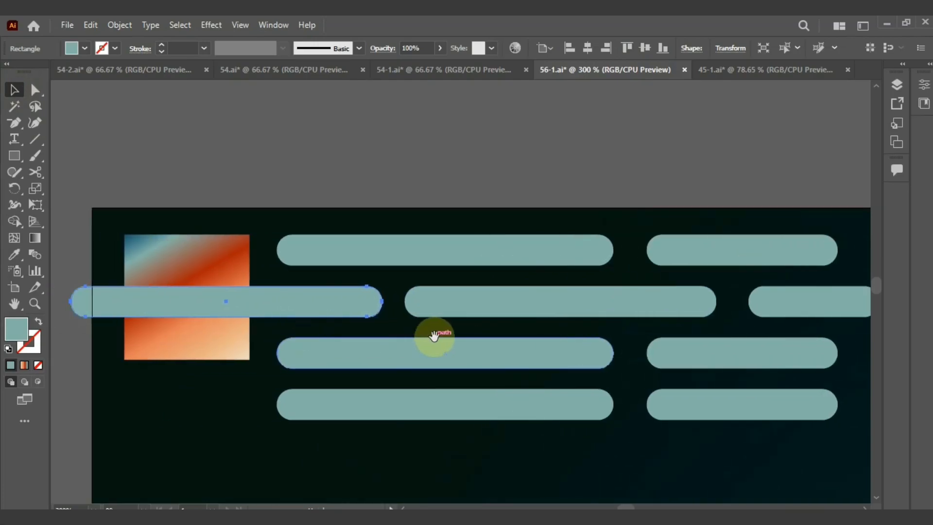
{"action": "left_click_drag", "start_coordinate": [73, 298], "coordinate": [218, 301]}
{"action": "left_click", "coordinate": [33, 89]}
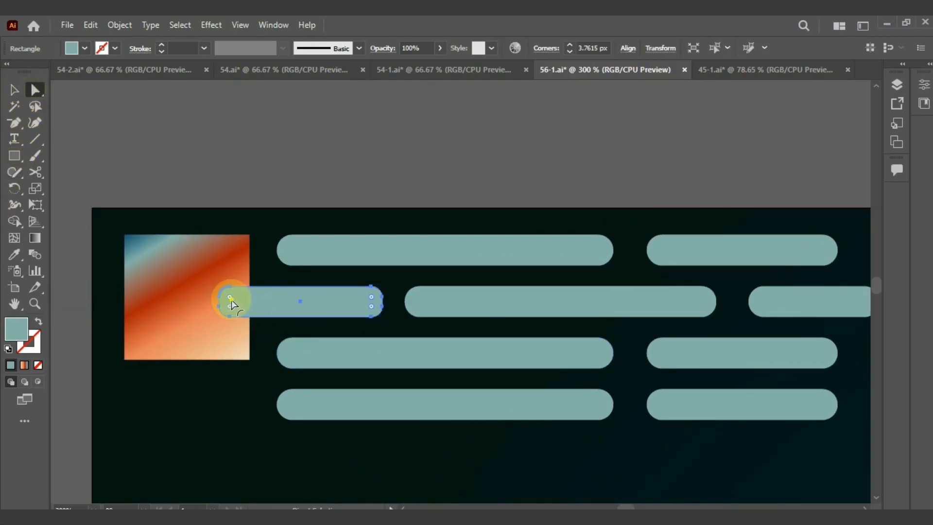
Step: Move the gradient square leftward, partly off the artboard and away from the bars
{"action": "left_click", "coordinate": [15, 90]}
{"action": "left_click", "coordinate": [81, 160]}
{"action": "left_click_drag", "start_coordinate": [221, 258], "coordinate": [115, 236]}
{"action": "left_click", "coordinate": [296, 137]}
Step: Shorten the third row's left bar and shift it left, then lengthen the right bar to fill the gap
{"action": "left_click_drag", "start_coordinate": [588, 289], "coordinate": [447, 237]}
{"action": "left_click", "coordinate": [204, 300]}
{"action": "left_click_drag", "start_coordinate": [138, 300], "coordinate": [124, 298]}
{"action": "left_click_drag", "start_coordinate": [474, 300], "coordinate": [364, 300]}
{"action": "key", "text": "a"}
{"action": "left_click", "coordinate": [354, 298]}
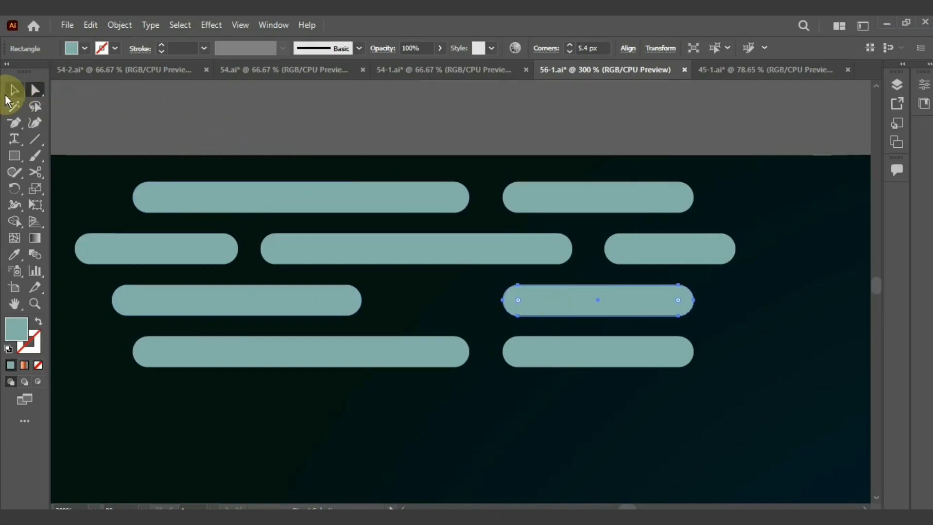
{"action": "left_click", "coordinate": [14, 89]}
{"action": "left_click_drag", "start_coordinate": [503, 300], "coordinate": [386, 300]}
{"action": "left_click_drag", "start_coordinate": [701, 298], "coordinate": [720, 300]}
Step: Shift and lengthen the fourth row's left bar, move the next bar closer, and add a short copy at the row's end
{"action": "left_click_drag", "start_coordinate": [427, 353], "coordinate": [329, 360]}
{"action": "left_click_drag", "start_coordinate": [387, 353], "coordinate": [427, 354]}
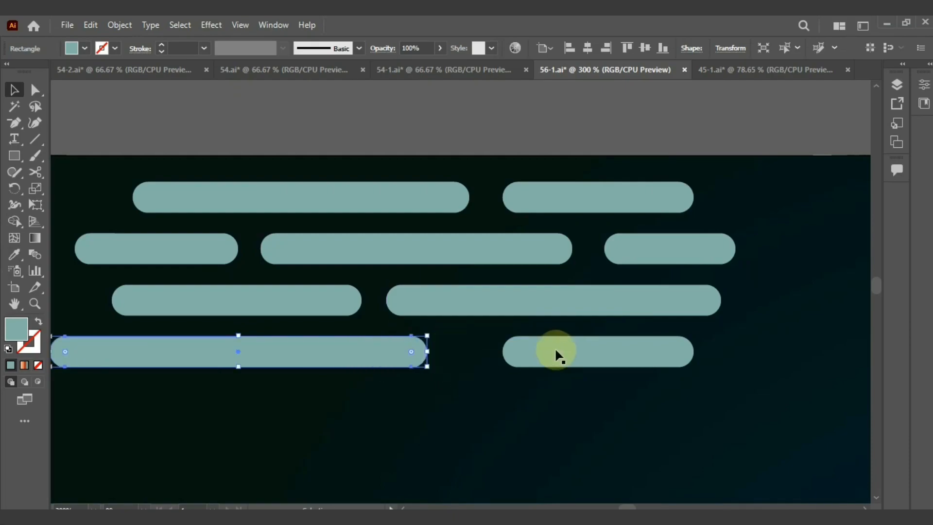
{"action": "left_click_drag", "start_coordinate": [529, 356], "coordinate": [527, 355]}
{"action": "left_click_drag", "start_coordinate": [639, 352], "coordinate": [665, 351]}
{"action": "left_click", "coordinate": [712, 340]}
{"action": "key", "text": "ctrl+minus"}
{"action": "left_click", "coordinate": [556, 333]}
{"action": "left_click_drag", "start_coordinate": [598, 331], "coordinate": [676, 336]}
{"action": "key", "text": "a"}
{"action": "left_click", "coordinate": [20, 89]}
Step: Lengthen the last bars of the first and second rows slightly to the right
{"action": "left_click", "coordinate": [603, 228]}
{"action": "mouse_move", "coordinate": [616, 227]}
{"action": "left_mouse_down"}
{"action": "mouse_move", "coordinate": [663, 226]}
{"action": "mouse_move", "coordinate": [630, 227]}
{"action": "left_mouse_up"}
{"action": "key", "text": "ctrl+z"}
{"action": "left_click", "coordinate": [624, 262]}
{"action": "mouse_move", "coordinate": [644, 261]}
{"action": "left_mouse_down"}
{"action": "mouse_move", "coordinate": [664, 262]}
{"action": "mouse_move", "coordinate": [656, 262]}
{"action": "left_mouse_up"}
Step: Create a reflected copy of all the bars with the row order flipped and place it to the right of the originals
{"action": "left_click_drag", "start_coordinate": [677, 152], "coordinate": [272, 367]}
{"action": "right_click", "coordinate": [287, 335]}
{"action": "mouse_move", "coordinate": [375, 429]}
{"action": "left_click", "coordinate": [488, 362]}
{"action": "left_click_drag", "start_coordinate": [403, 249], "coordinate": [557, 244]}
{"action": "left_click", "coordinate": [518, 458]}
{"action": "left_click_drag", "start_coordinate": [245, 229], "coordinate": [757, 221]}
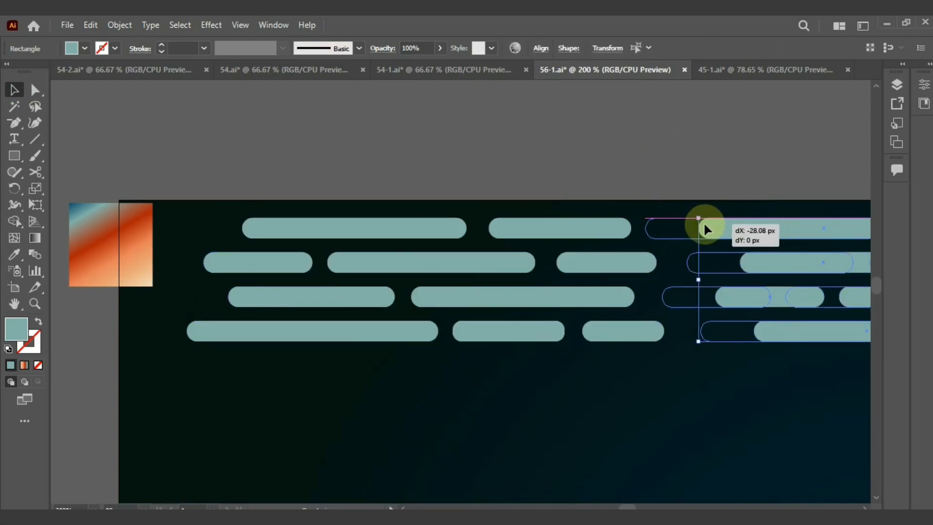
{"action": "left_click_drag", "start_coordinate": [708, 228], "coordinate": [710, 228]}
{"action": "left_click", "coordinate": [764, 387]}
Step: Slide the copied bars in the second, third and fourth rows left to close the gaps with the original bars
{"action": "scroll", "coordinate": [787, 265], "scroll_direction": "right", "scroll_amount": 3}
{"action": "left_click_drag", "start_coordinate": [787, 264], "coordinate": [428, 270]}
{"action": "left_click_drag", "start_coordinate": [797, 302], "coordinate": [351, 305]}
{"action": "left_click_drag", "start_coordinate": [407, 306], "coordinate": [396, 306]}
{"action": "left_click_drag", "start_coordinate": [699, 374], "coordinate": [510, 340]}
{"action": "left_click_drag", "start_coordinate": [510, 340], "coordinate": [508, 340]}
{"action": "key", "text": "Left"}
{"action": "key", "text": "Left"}
{"action": "key", "text": "Left"}
{"action": "key", "text": "Left"}
{"action": "key", "text": "Left"}
{"action": "key", "text": "Left"}
{"action": "key", "text": "Left"}
{"action": "key", "text": "Left"}
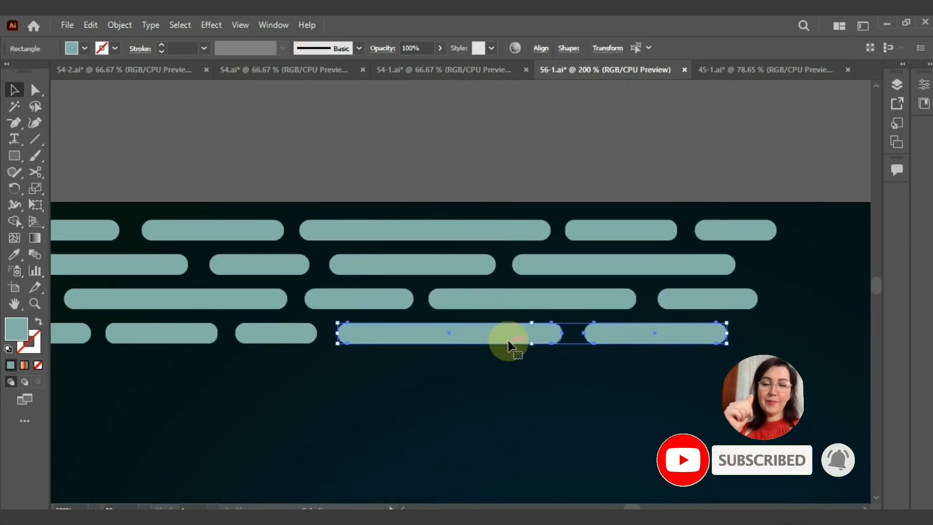
Step: Copy the bars from the left part of the pattern to its right end to extend all four rows
{"action": "left_click", "coordinate": [712, 403]}
{"action": "key", "text": "ctrl+minus"}
{"action": "key", "text": "ctrl+minus"}
{"action": "key", "text": "ctrl+minus"}
{"action": "left_click_drag", "start_coordinate": [584, 239], "coordinate": [262, 336]}
{"action": "left_click_drag", "start_coordinate": [540, 308], "coordinate": [489, 301]}
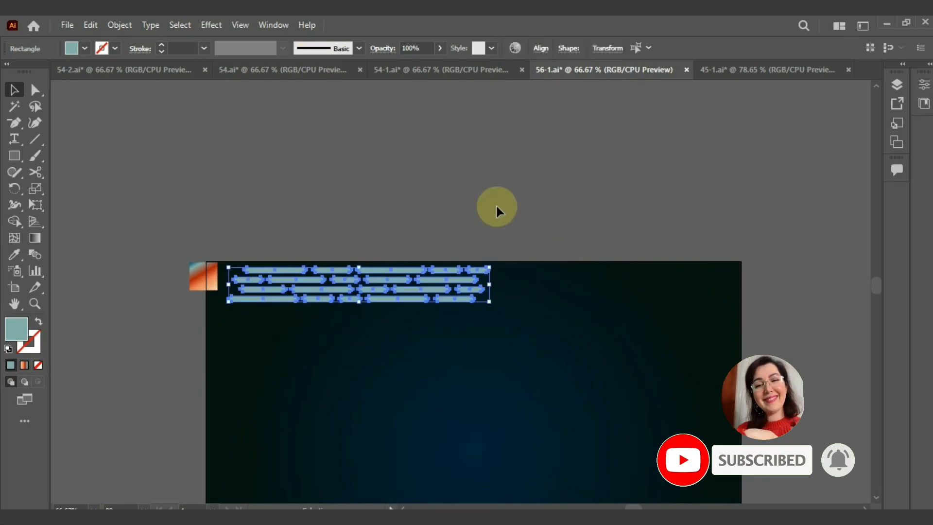
{"action": "left_click_drag", "start_coordinate": [495, 210], "coordinate": [379, 308]}
{"action": "left_click_drag", "start_coordinate": [343, 240], "coordinate": [222, 336]}
{"action": "left_click_drag", "start_coordinate": [267, 291], "coordinate": [529, 295]}
{"action": "left_click", "coordinate": [618, 193]}
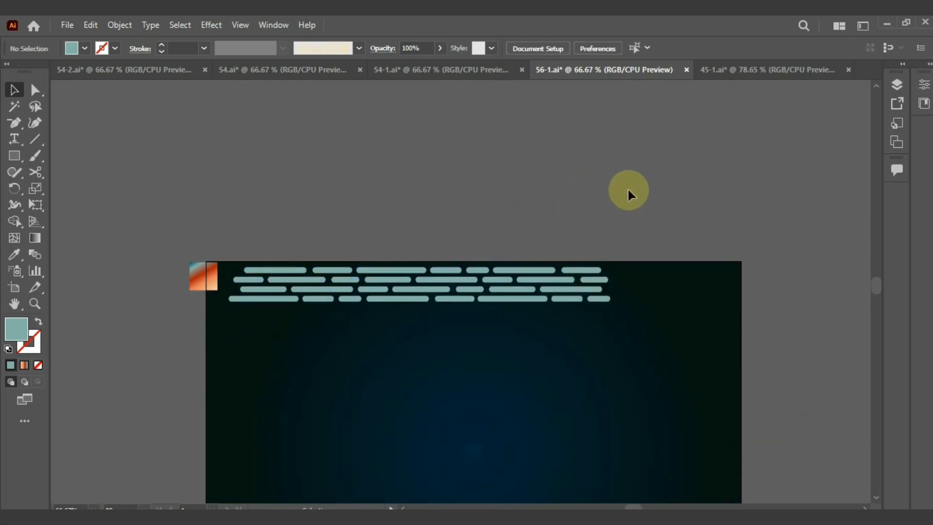
Step: Draw a rectangle bridging all four rows near the pattern's left end and extend the third row's second bar into it
{"action": "left_click", "coordinate": [35, 302]}
{"action": "left_click_drag", "start_coordinate": [240, 254], "coordinate": [447, 312]}
{"action": "left_click_drag", "start_coordinate": [367, 274], "coordinate": [447, 266]}
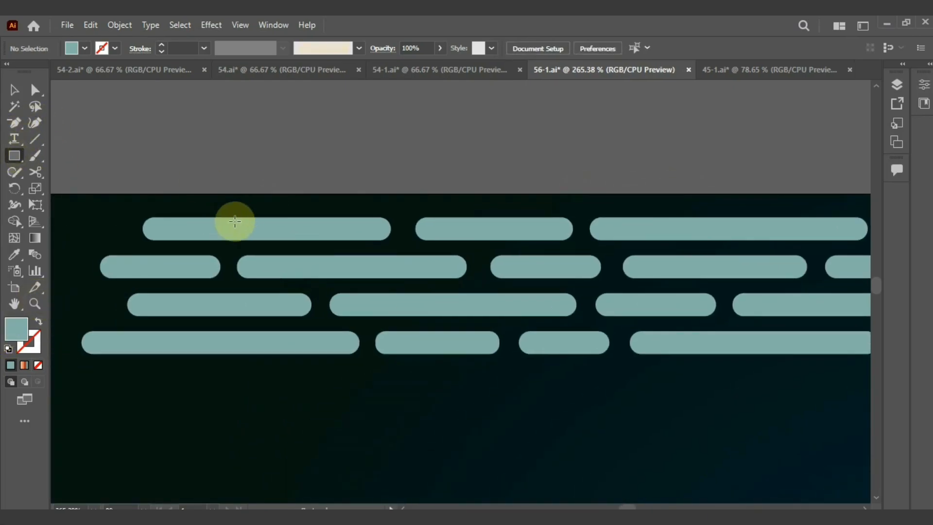
{"action": "left_click_drag", "start_coordinate": [260, 217], "coordinate": [342, 352]}
{"action": "key", "text": "v"}
{"action": "left_click", "coordinate": [359, 307]}
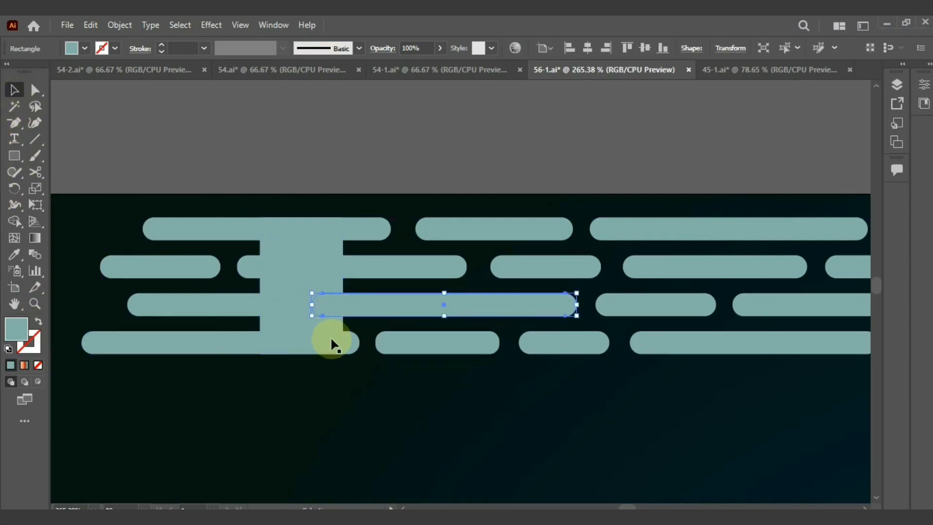
{"action": "left_click", "coordinate": [319, 280]}
{"action": "left_click_drag", "start_coordinate": [319, 280], "coordinate": [314, 280]}
Step: Unite the bridging rectangle with the bars it overlaps using Pathfinder
{"action": "left_click_drag", "start_coordinate": [359, 170], "coordinate": [291, 344]}
{"action": "left_click", "coordinate": [272, 25]}
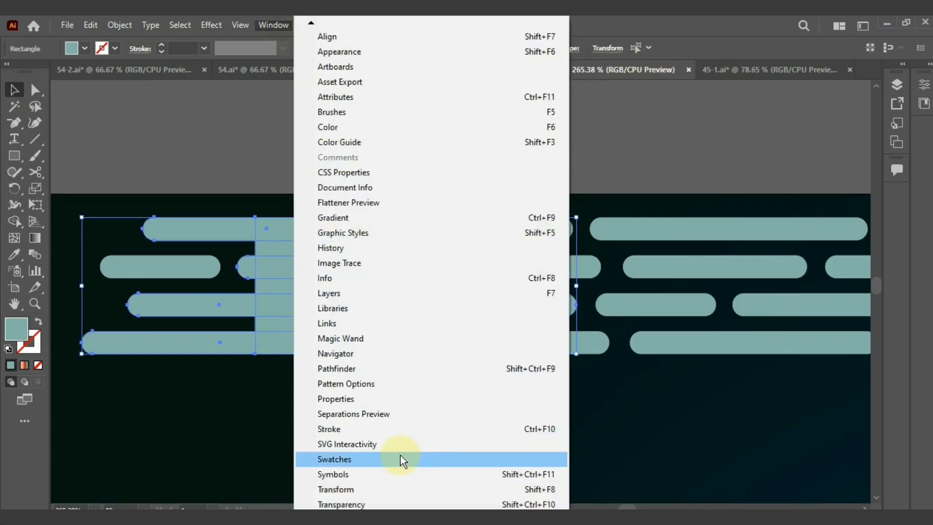
{"action": "left_click", "coordinate": [340, 368]}
{"action": "left_click", "coordinate": [719, 149]}
Step: Shift the three notches on the left side of the united shape to different depths and fully round their inner corners
{"action": "left_click", "coordinate": [35, 89]}
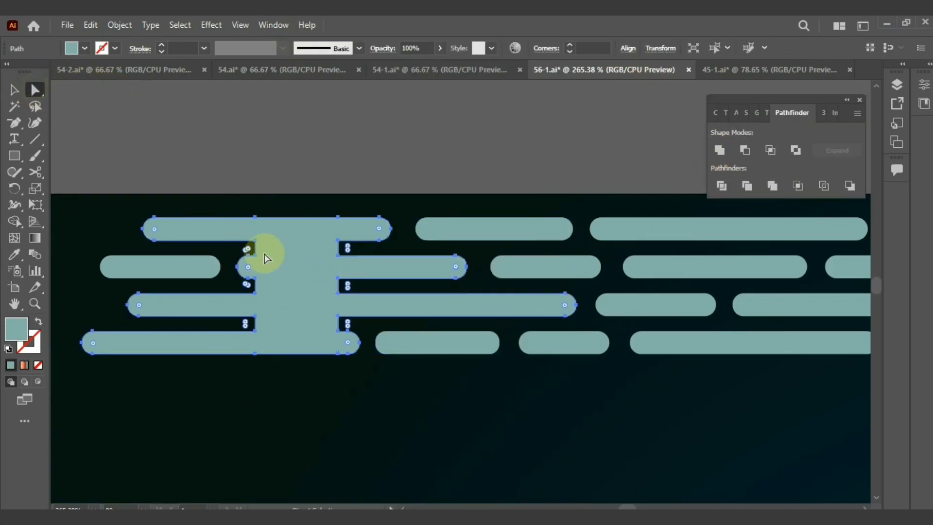
{"action": "left_click", "coordinate": [255, 253]}
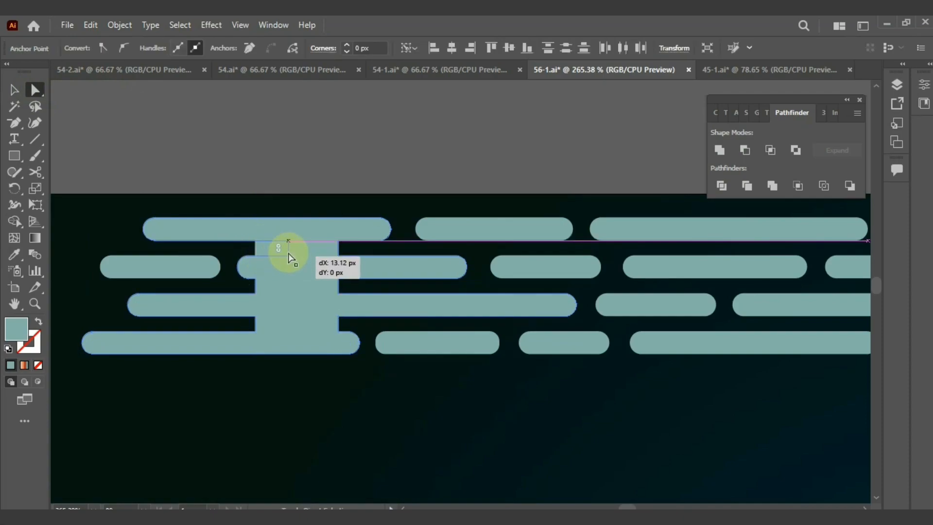
{"action": "left_click_drag", "start_coordinate": [288, 255], "coordinate": [288, 256]}
{"action": "left_click_drag", "start_coordinate": [281, 246], "coordinate": [276, 247]}
{"action": "key", "text": "ctrl+="}
{"action": "key", "text": "ctrl+="}
{"action": "left_click_drag", "start_coordinate": [508, 294], "coordinate": [325, 227]}
{"action": "left_click_drag", "start_coordinate": [237, 298], "coordinate": [239, 276]}
{"action": "left_click_drag", "start_coordinate": [297, 268], "coordinate": [298, 268]}
{"action": "left_click_drag", "start_coordinate": [287, 282], "coordinate": [248, 293]}
{"action": "left_click", "coordinate": [236, 328]}
{"action": "left_click", "coordinate": [236, 350], "text": "shift"}
{"action": "left_click_drag", "start_coordinate": [225, 339], "coordinate": [214, 339]}
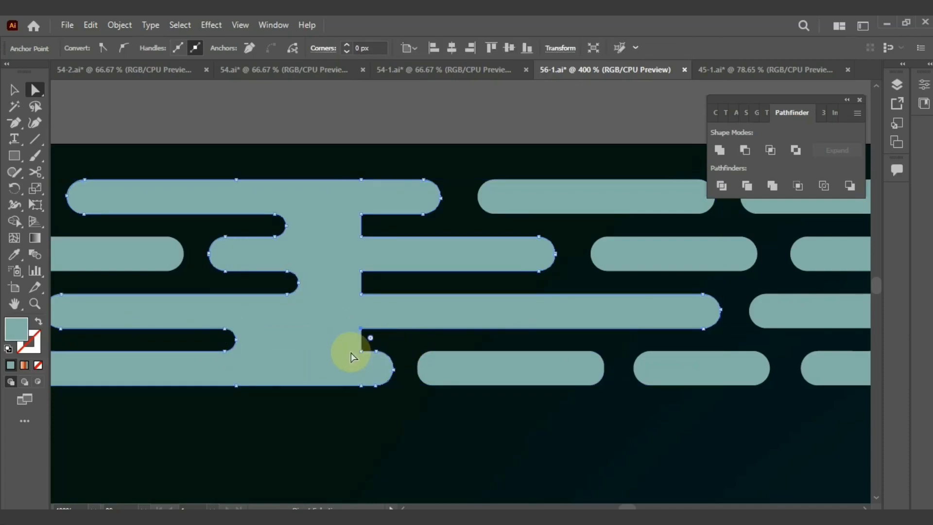
Step: Extend the notches on the right side of the united shape inward to varied depths and fully round their inner corners
{"action": "left_click_drag", "start_coordinate": [362, 350], "coordinate": [311, 340]}
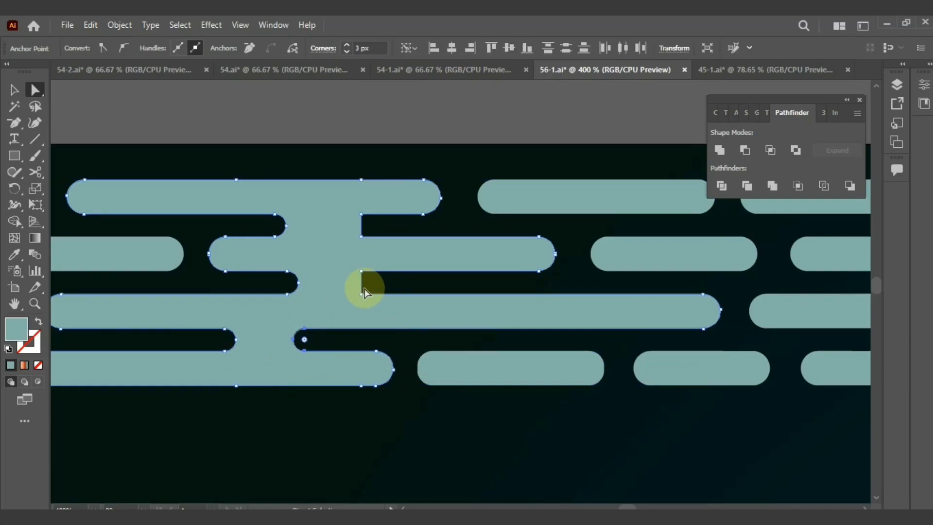
{"action": "left_click_drag", "start_coordinate": [360, 237], "coordinate": [325, 215]}
{"action": "left_click", "coordinate": [444, 162]}
Step: Draw a rounded rectangle spanning all four rows over the bar ends at the pattern's right end
{"action": "key", "text": "ctrl+minus"}
{"action": "key", "text": "ctrl+minus"}
{"action": "key", "text": "ctrl+minus"}
{"action": "key", "text": "ctrl+minus"}
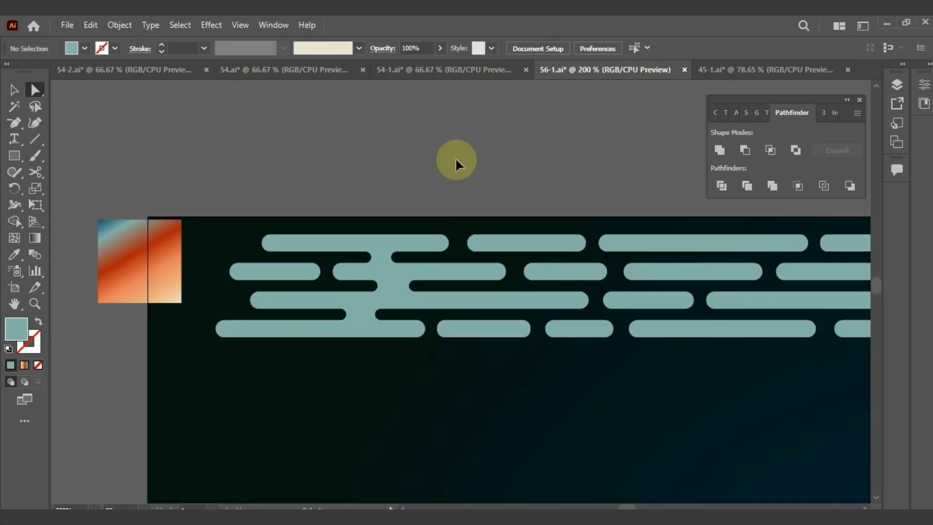
{"action": "left_click_drag", "start_coordinate": [680, 267], "coordinate": [459, 260]}
{"action": "left_click_drag", "start_coordinate": [635, 325], "coordinate": [382, 325]}
{"action": "left_click", "coordinate": [38, 300]}
{"action": "left_click_drag", "start_coordinate": [520, 227], "coordinate": [396, 325]}
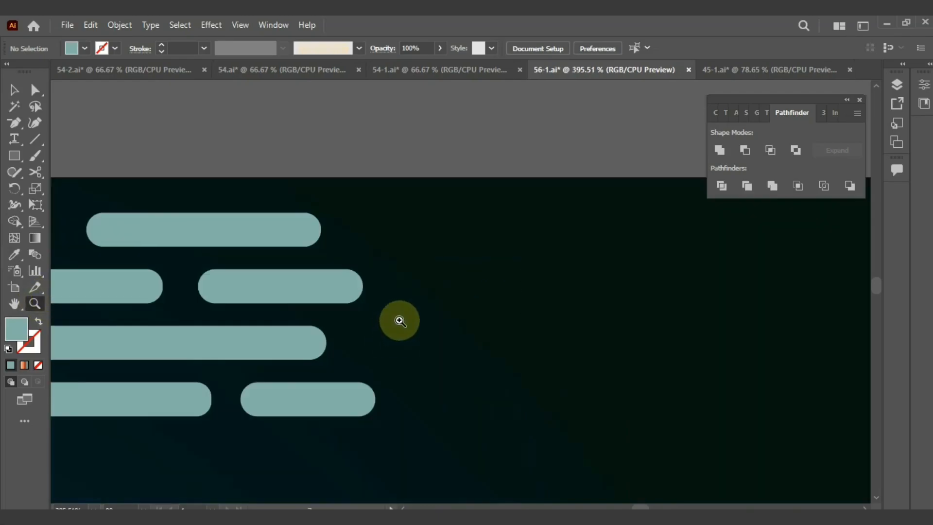
{"action": "left_click_drag", "start_coordinate": [278, 213], "coordinate": [457, 415]}
{"action": "key", "text": "ctrl+z"}
{"action": "right_click", "coordinate": [14, 155]}
{"action": "left_click", "coordinate": [87, 172]}
{"action": "left_click_drag", "start_coordinate": [267, 213], "coordinate": [483, 416]}
Step: Reduce the rounded rectangle's left corner radii to nearly square and round its right corners to the maximum
{"action": "left_click", "coordinate": [35, 90]}
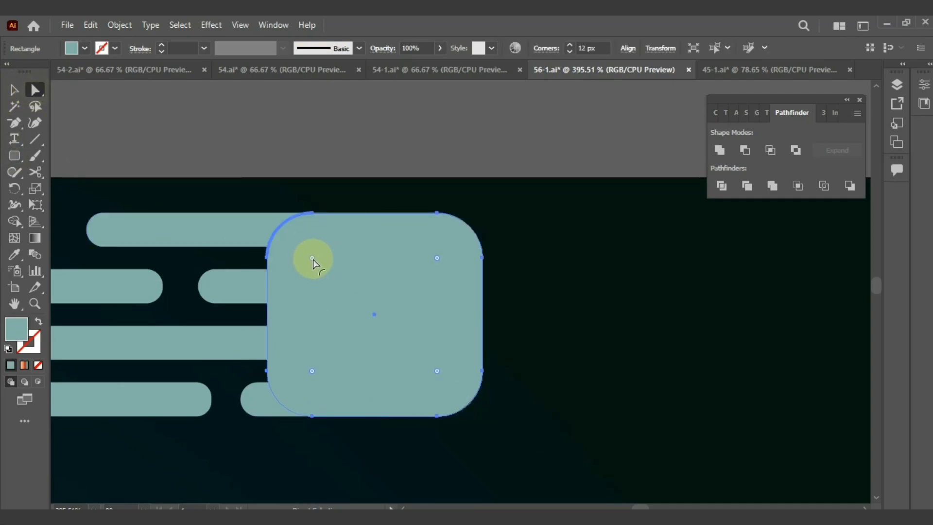
{"action": "left_click_drag", "start_coordinate": [312, 372], "coordinate": [281, 403]}
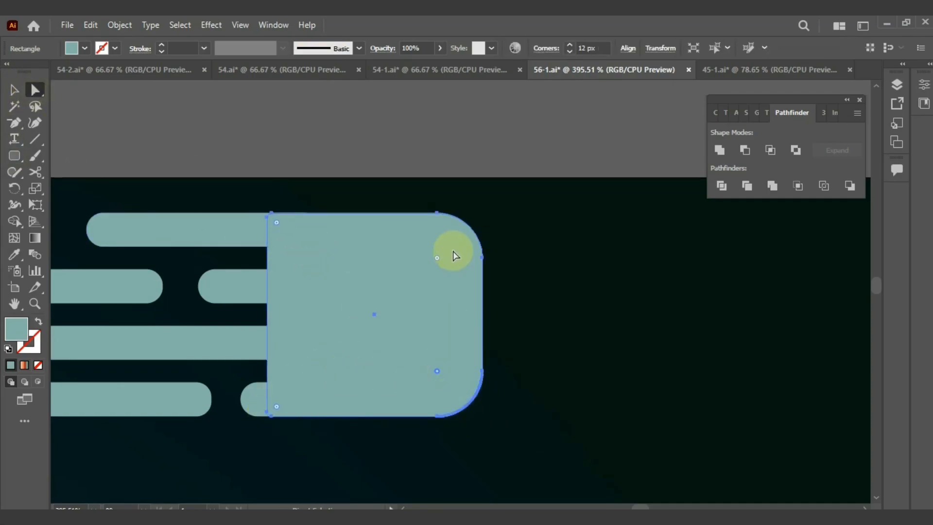
{"action": "left_click_drag", "start_coordinate": [439, 257], "coordinate": [152, 87]}
Step: Unite the rounded end cap with the row ends it overlaps
{"action": "key", "text": "v"}
{"action": "left_click_drag", "start_coordinate": [520, 141], "coordinate": [290, 457]}
{"action": "left_click", "coordinate": [396, 121]}
Step: Extend the three notches of the end cap to the right at different depths and round their inner corners
{"action": "left_click", "coordinate": [267, 249]}
{"action": "left_click", "coordinate": [35, 90]}
{"action": "left_click", "coordinate": [267, 269]}
{"action": "left_click", "coordinate": [267, 246], "text": "shift"}
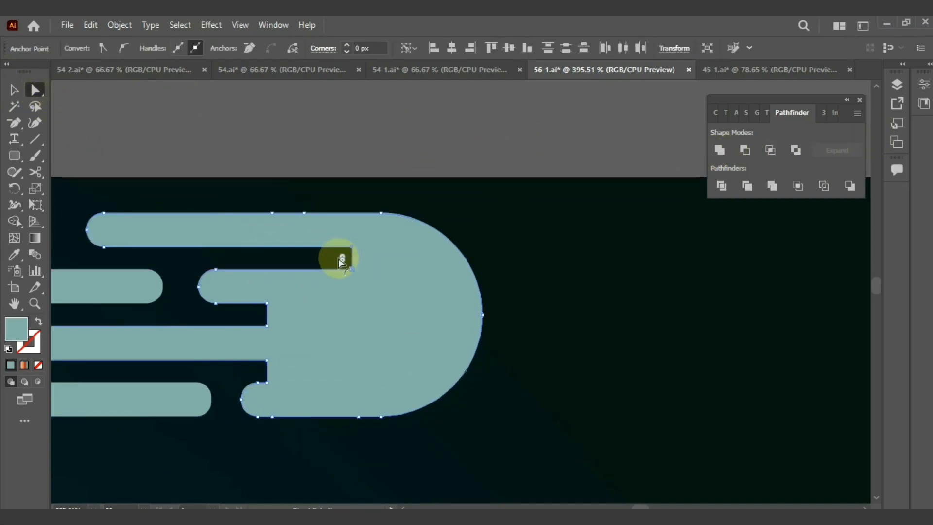
{"action": "left_click", "coordinate": [267, 325]}
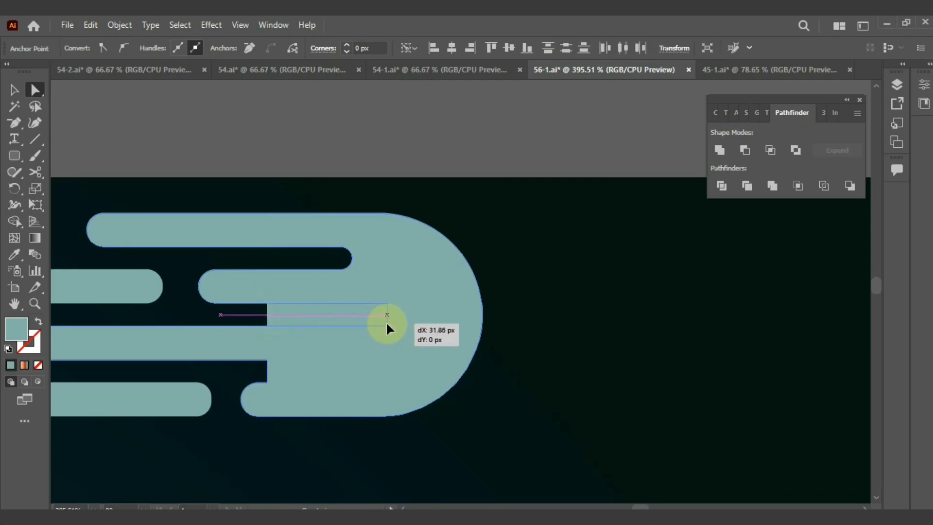
{"action": "left_click_drag", "start_coordinate": [386, 322], "coordinate": [387, 322]}
{"action": "left_click", "coordinate": [266, 360]}
{"action": "left_click", "coordinate": [267, 382], "text": "shift"}
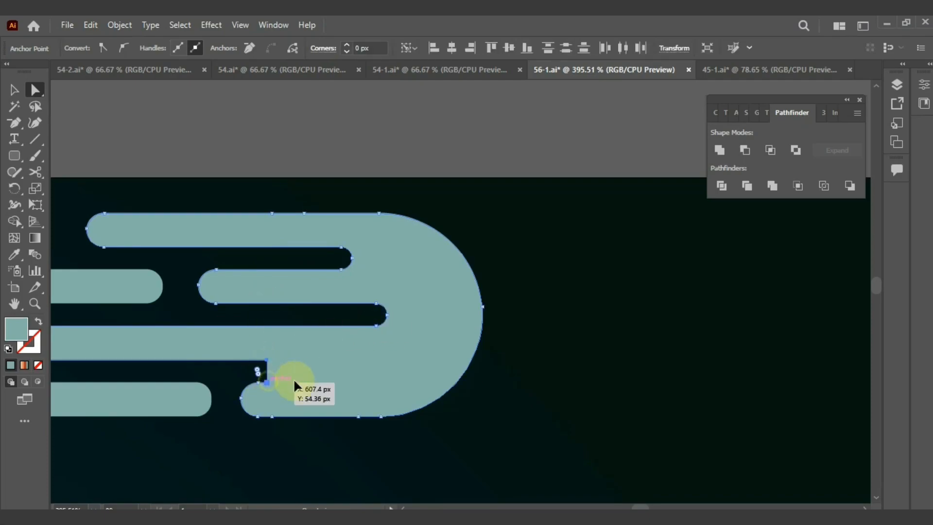
{"action": "left_click", "coordinate": [444, 134]}
Step: Select all the pieces of the bar pattern and group them
{"action": "key", "text": "ctrl+minus"}
{"action": "key", "text": "ctrl+minus"}
{"action": "key", "text": "ctrl+minus"}
{"action": "key", "text": "ctrl+minus"}
{"action": "key", "text": "ctrl+minus"}
{"action": "key", "text": "ctrl+minus"}
{"action": "key", "text": "ctrl+plus"}
{"action": "key", "text": "ctrl+plus"}
{"action": "left_click_drag", "start_coordinate": [326, 277], "coordinate": [528, 185]}
{"action": "left_click_drag", "start_coordinate": [672, 144], "coordinate": [72, 251]}
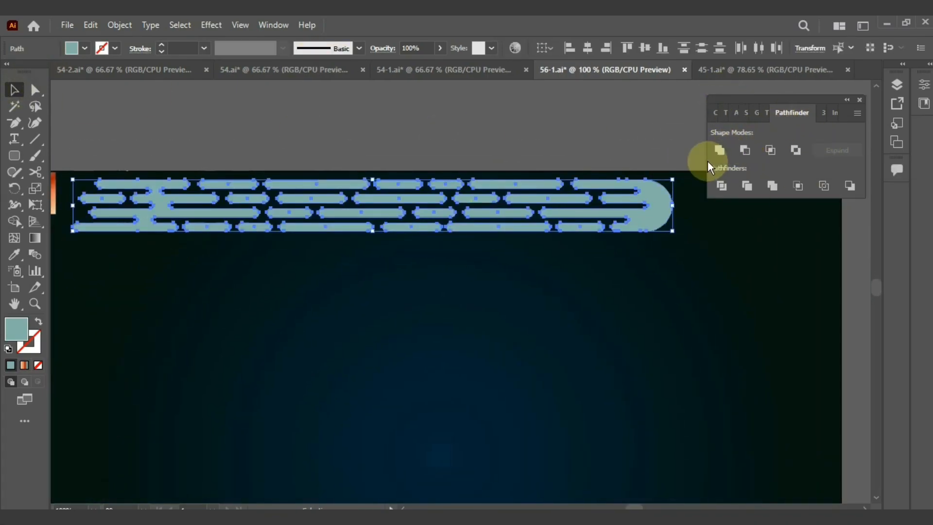
Step: Save the grouped bar pattern as a new art brush in the Brushes panel
{"action": "left_click", "coordinate": [273, 25]}
{"action": "left_click", "coordinate": [343, 106]}
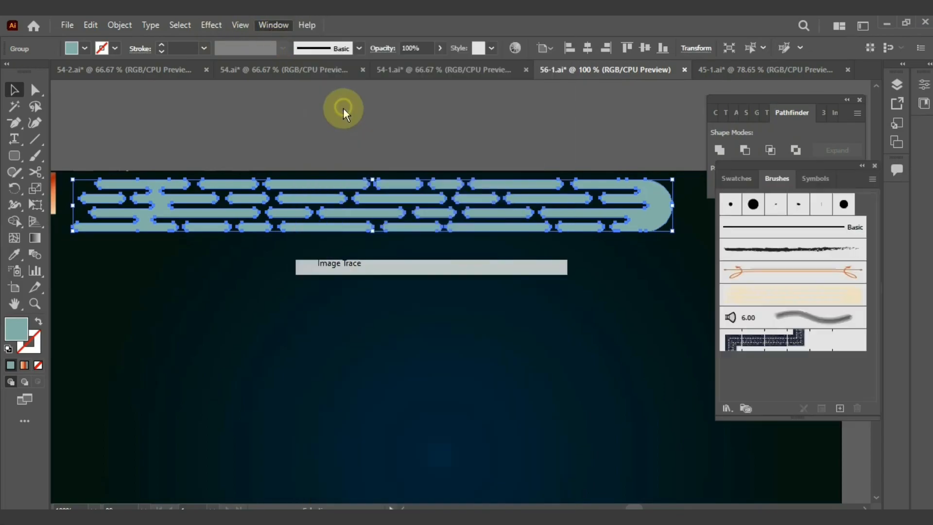
{"action": "left_click", "coordinate": [839, 408]}
{"action": "left_click", "coordinate": [430, 369]}
{"action": "left_click", "coordinate": [331, 155]}
{"action": "left_click", "coordinate": [567, 454]}
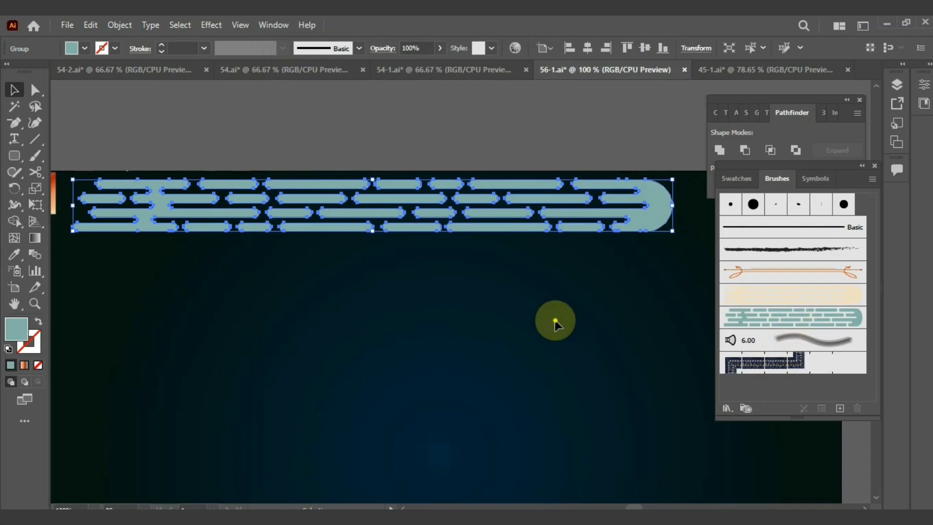
{"action": "left_click", "coordinate": [583, 322]}
{"action": "key", "text": "ctrl+minus"}
{"action": "key", "text": "ctrl+minus"}
{"action": "left_click_drag", "start_coordinate": [489, 218], "coordinate": [414, 205]}
{"action": "key", "text": "ctrl+plus"}
{"action": "left_click_drag", "start_coordinate": [485, 245], "coordinate": [602, 227]}
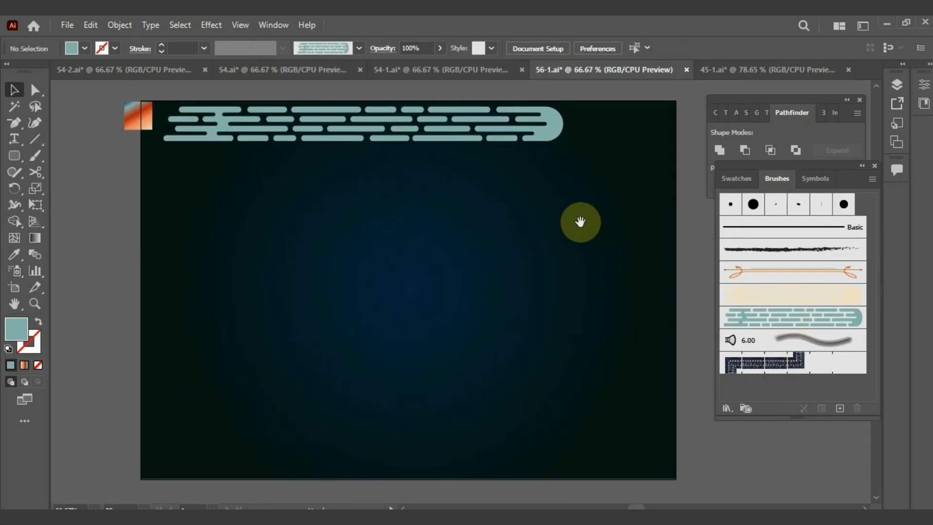
Step: Add a text letter U below the bar pattern, enlarge it to about 407 pt and place it near the artboard's centre
{"action": "left_click", "coordinate": [16, 142]}
{"action": "left_click", "coordinate": [329, 311]}
{"action": "type", "text": "U"}
{"action": "left_click", "coordinate": [14, 90]}
{"action": "left_click_drag", "start_coordinate": [330, 320], "coordinate": [449, 432]}
{"action": "left_click_drag", "start_coordinate": [375, 313], "coordinate": [424, 363]}
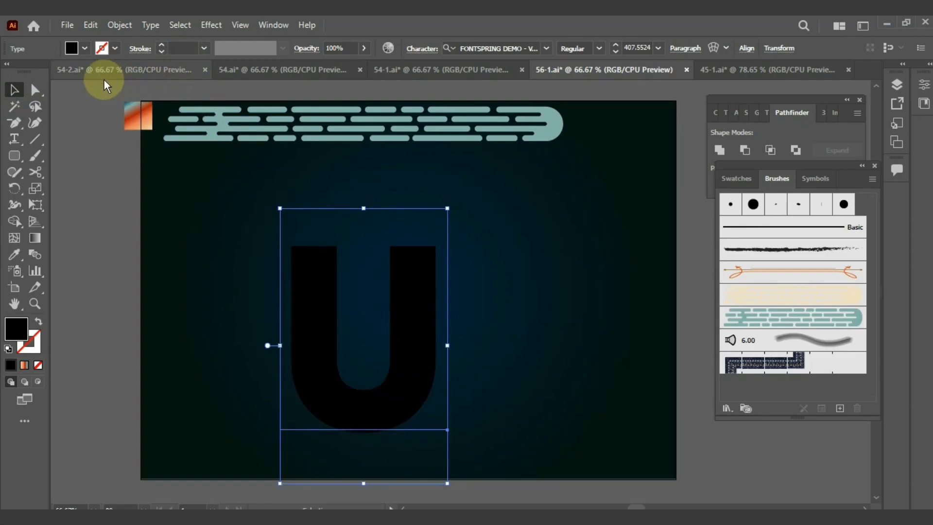
Step: Give the letter U no fill and a teal stroke, and convert it to outlines
{"action": "left_click", "coordinate": [39, 322]}
{"action": "left_click", "coordinate": [116, 48]}
{"action": "left_click", "coordinate": [106, 101]}
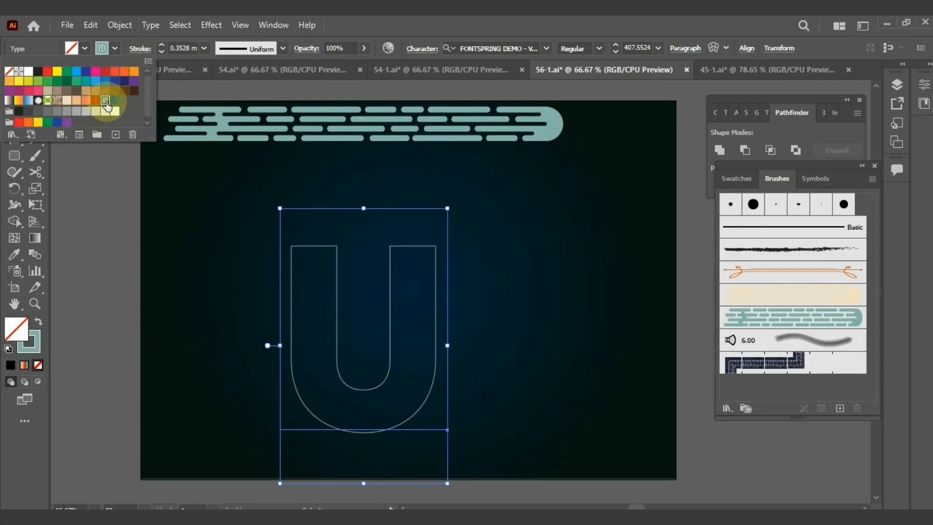
{"action": "right_click", "coordinate": [337, 224]}
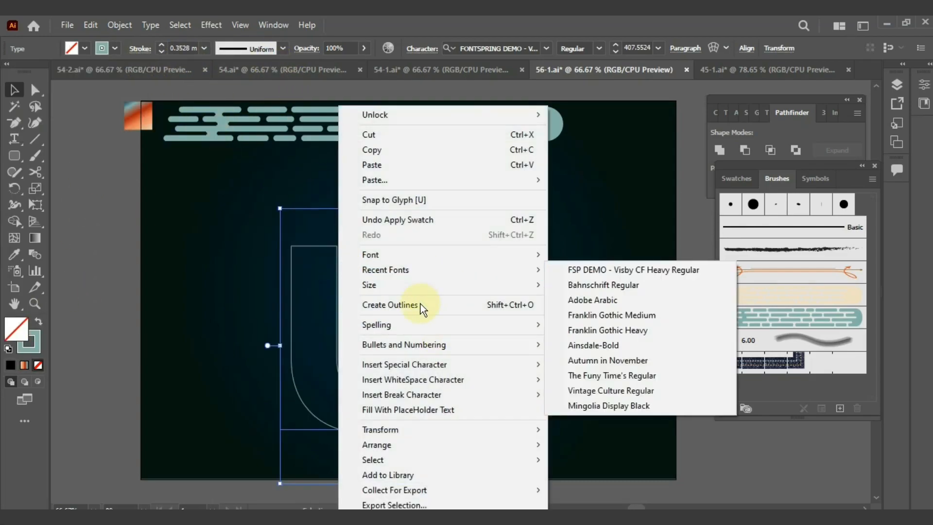
{"action": "left_click", "coordinate": [421, 303]}
Step: Delete the short segments closing the tops of both arms of the U outline
{"action": "left_click", "coordinate": [35, 89]}
{"action": "left_click_drag", "start_coordinate": [318, 227], "coordinate": [311, 257]}
{"action": "left_click_drag", "start_coordinate": [421, 229], "coordinate": [414, 258]}
{"action": "key", "text": "Delete"}
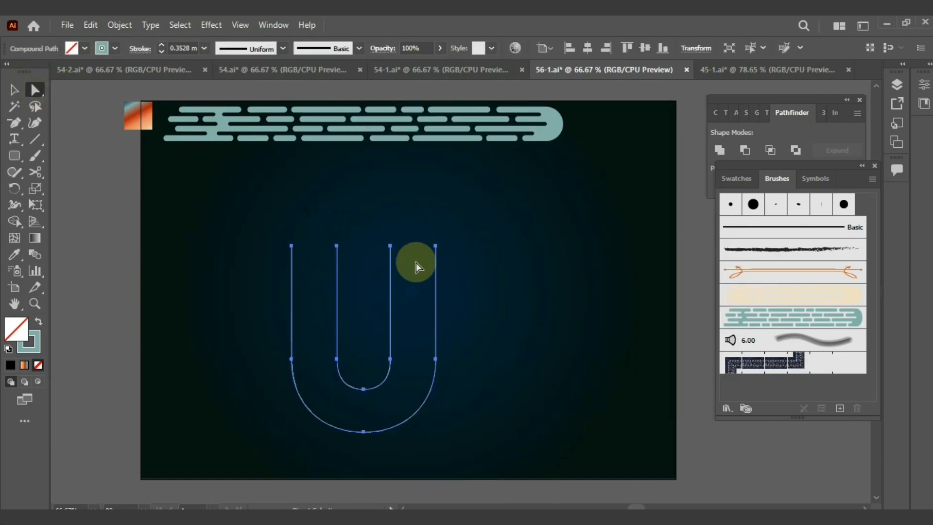
Step: Ungroup the U outline and release its compound path so the inner and outer curves are separate
{"action": "right_click", "coordinate": [389, 275]}
{"action": "left_click", "coordinate": [428, 387]}
{"action": "right_click", "coordinate": [393, 320]}
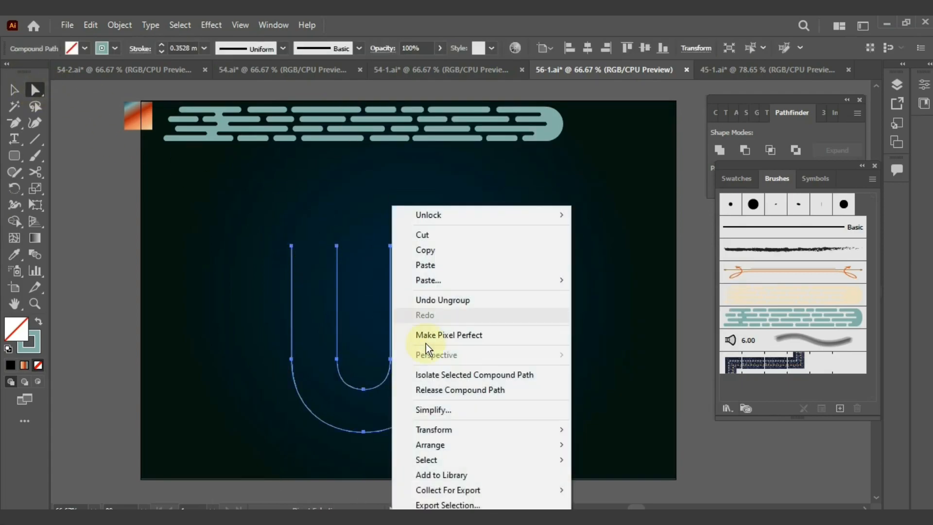
{"action": "left_click", "coordinate": [515, 389]}
{"action": "left_click", "coordinate": [446, 270]}
{"action": "left_click_drag", "start_coordinate": [488, 224], "coordinate": [413, 276]}
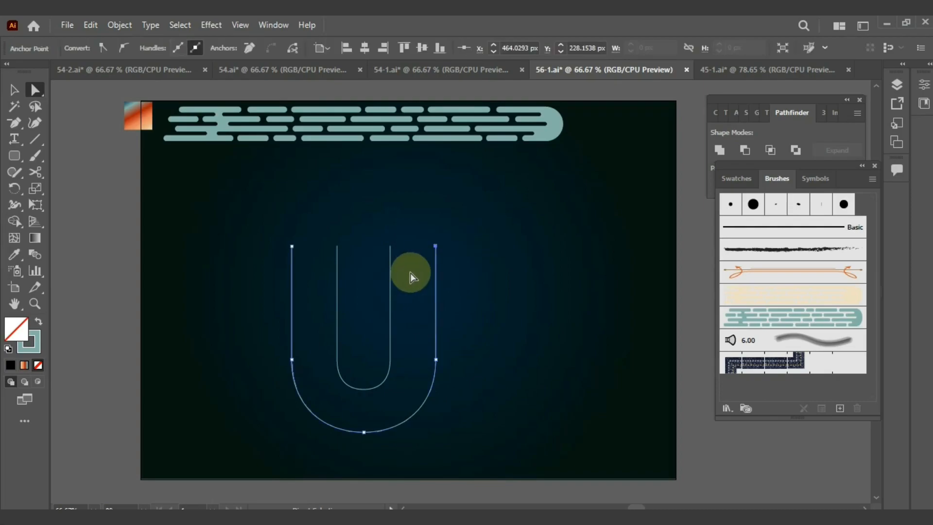
{"action": "left_click", "coordinate": [477, 235]}
Step: Blend the inner and outer U paths using Specified Steps spacing with 1 step
{"action": "left_click_drag", "start_coordinate": [452, 214], "coordinate": [281, 442]}
{"action": "left_click", "coordinate": [120, 25]}
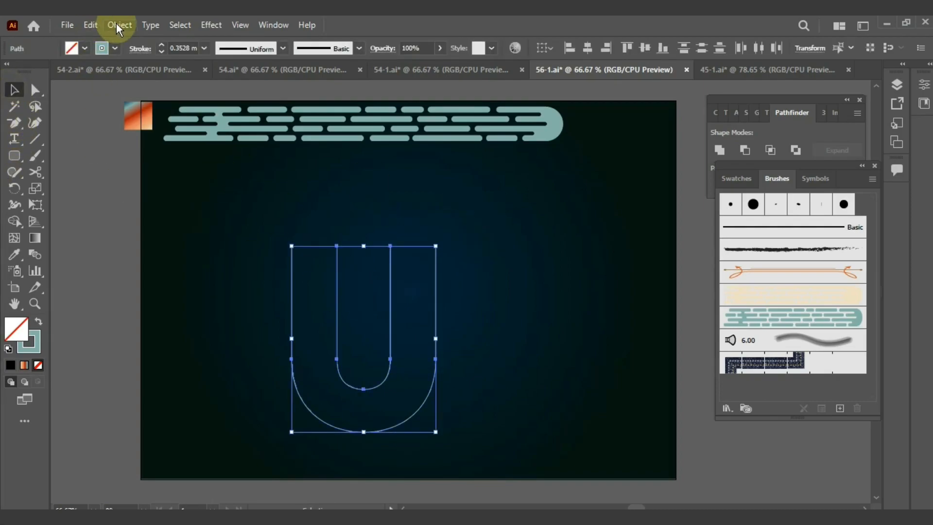
{"action": "left_click", "coordinate": [369, 440]}
{"action": "left_click", "coordinate": [165, 350]}
{"action": "left_click", "coordinate": [169, 380]}
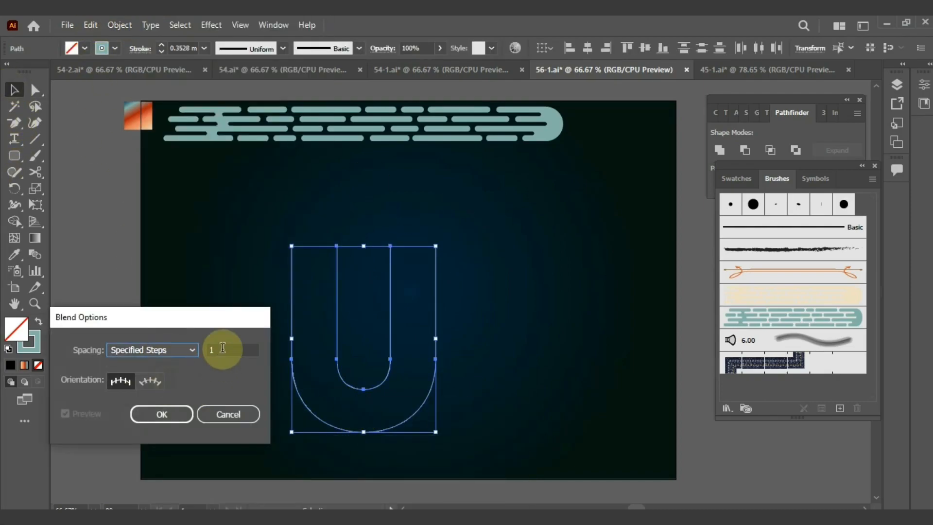
{"action": "left_click", "coordinate": [159, 413]}
{"action": "left_click", "coordinate": [120, 25]}
{"action": "mouse_move", "coordinate": [278, 406]}
{"action": "left_click", "coordinate": [368, 404]}
Step: Expand the U blend and ungroup the resulting paths
{"action": "left_click", "coordinate": [120, 25]}
{"action": "left_click", "coordinate": [176, 181]}
{"action": "left_click", "coordinate": [414, 345]}
{"action": "right_click", "coordinate": [394, 285]}
{"action": "left_click", "coordinate": [437, 389]}
Step: Delete the outer and inner U paths and move the remaining middle path to the left
{"action": "left_click_drag", "start_coordinate": [450, 241], "coordinate": [425, 276]}
{"action": "key", "text": "Delete"}
{"action": "left_click_drag", "start_coordinate": [401, 229], "coordinate": [383, 262]}
{"action": "key", "text": "Delete"}
{"action": "left_click_drag", "start_coordinate": [413, 310], "coordinate": [322, 317]}
Step: Apply the staggered-bar art brush to the middle U path and reverse its path direction
{"action": "left_click", "coordinate": [757, 319]}
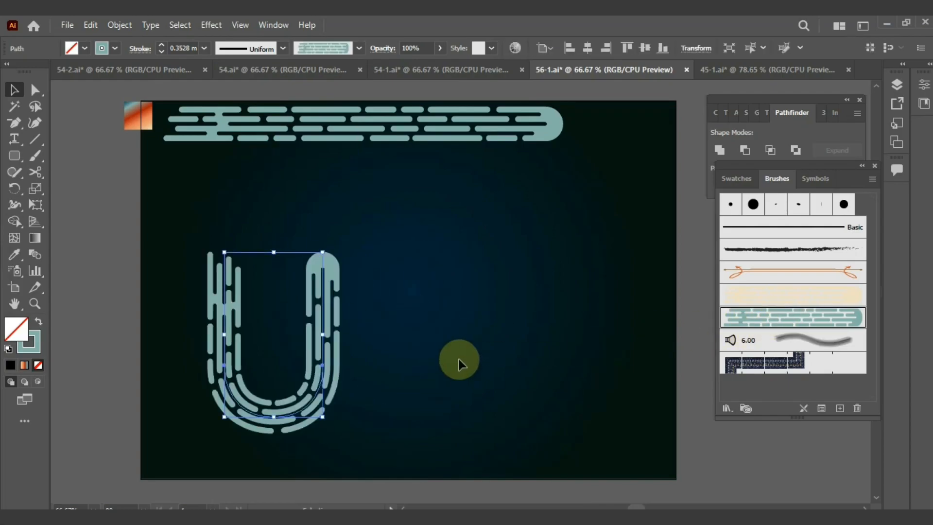
{"action": "left_click", "coordinate": [119, 25]}
{"action": "mouse_move", "coordinate": [283, 347]}
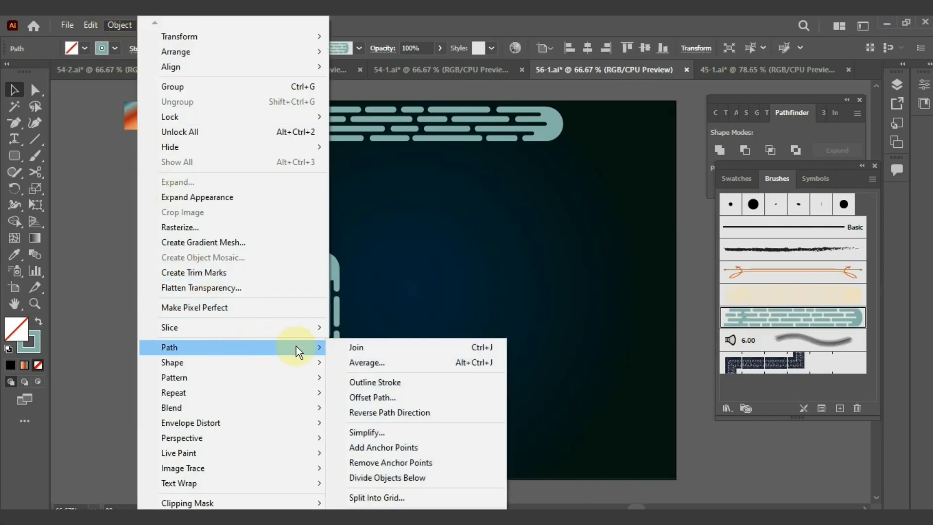
{"action": "left_click", "coordinate": [407, 412]}
{"action": "left_click", "coordinate": [393, 333]}
Step: Expand the appearance of the brushed U and make its pieces one compound path
{"action": "left_click", "coordinate": [318, 290]}
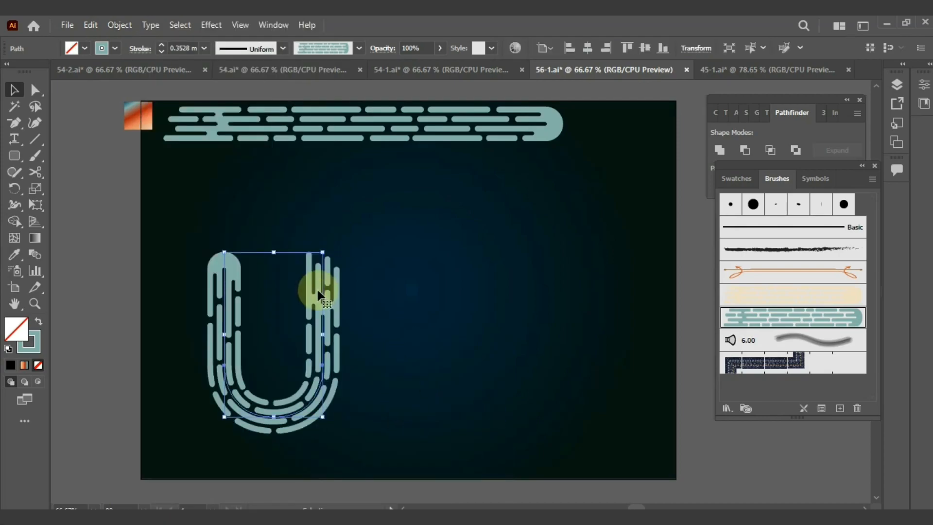
{"action": "left_click", "coordinate": [119, 25]}
{"action": "left_click", "coordinate": [192, 196]}
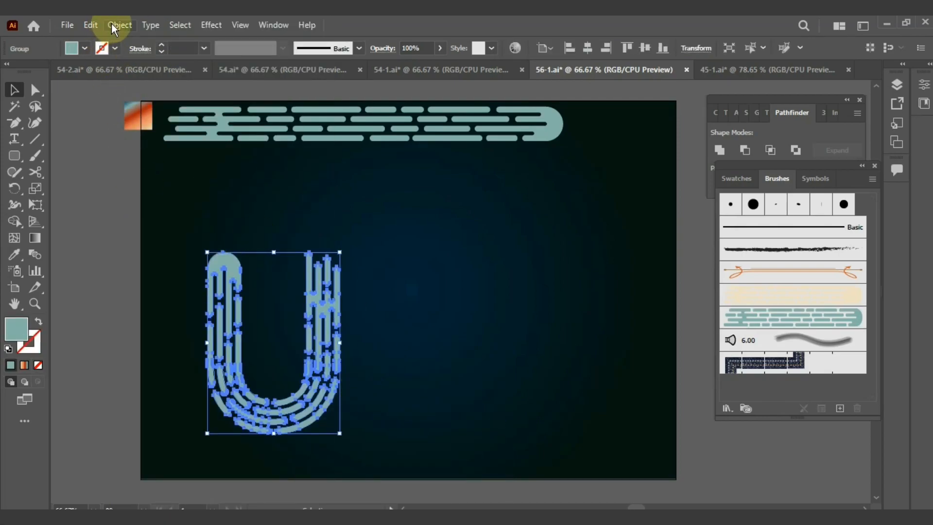
{"action": "left_click", "coordinate": [119, 25]}
{"action": "left_click", "coordinate": [374, 500]}
{"action": "left_click", "coordinate": [367, 291]}
Step: Select the anchor points of the rounded cap on the U's left arm and move them upward to lengthen that arm
{"action": "left_click", "coordinate": [31, 90]}
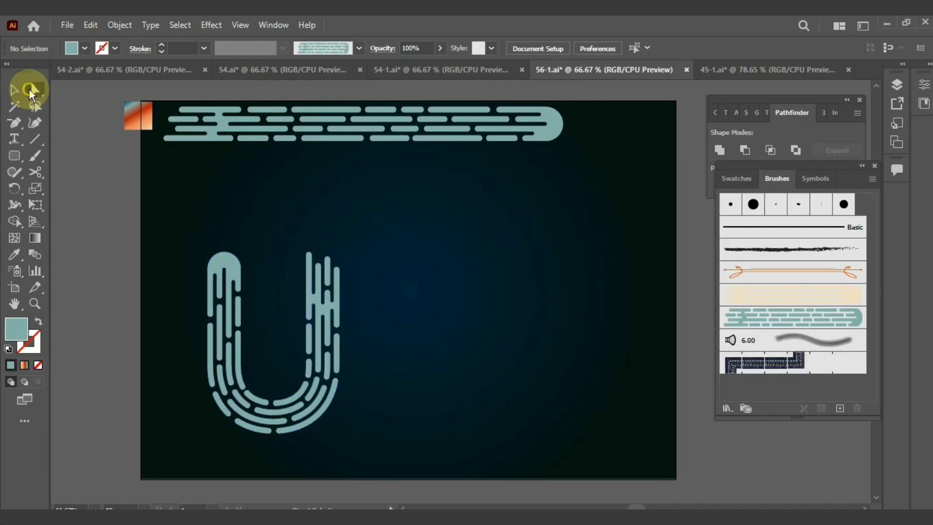
{"action": "left_click_drag", "start_coordinate": [203, 267], "coordinate": [203, 266]}
{"action": "key", "text": "ctrl+equal"}
{"action": "key", "text": "ctrl+equal"}
{"action": "key", "text": "ctrl+equal"}
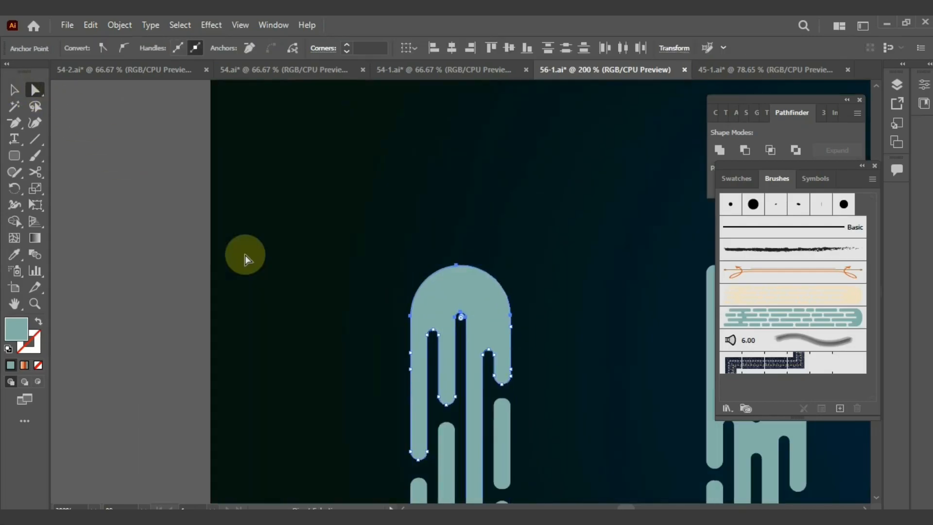
{"action": "left_click_drag", "start_coordinate": [455, 263], "coordinate": [458, 116]}
{"action": "key", "text": "ctrl+minus"}
{"action": "key", "text": "ctrl+minus"}
{"action": "scroll", "coordinate": [567, 234], "scroll_direction": "down", "scroll_amount": 2}
{"action": "left_click", "coordinate": [551, 200]}
{"action": "scroll", "coordinate": [551, 200], "scroll_direction": "down", "scroll_amount": 1}
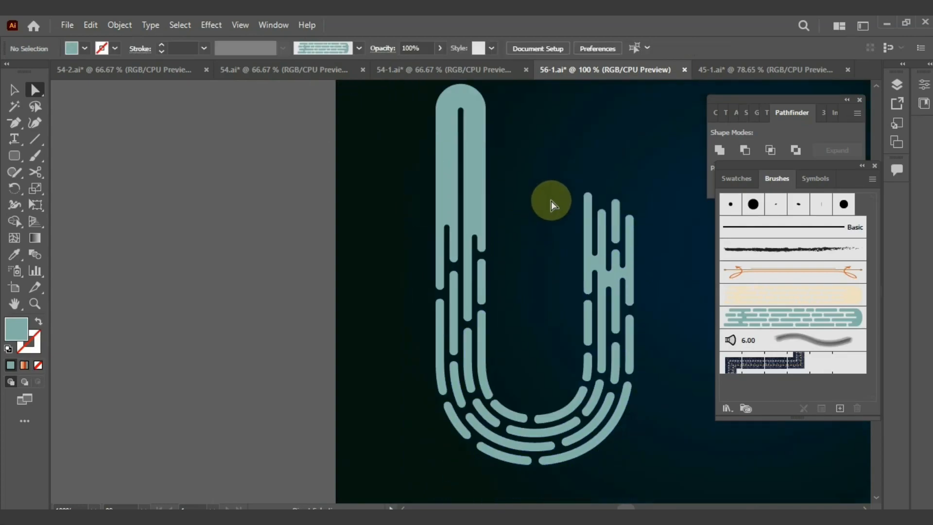
Step: Fill the compound U with the gradient sampled from the small multicolour square beside the artboard
{"action": "scroll", "coordinate": [568, 209], "scroll_direction": "up", "scroll_amount": 3}
{"action": "left_click_drag", "start_coordinate": [630, 244], "coordinate": [471, 225]}
{"action": "left_click", "coordinate": [292, 307]}
{"action": "left_click", "coordinate": [131, 267]}
{"action": "scroll", "coordinate": [131, 267], "scroll_direction": "down", "scroll_amount": 1}
{"action": "left_click", "coordinate": [14, 90]}
{"action": "left_click", "coordinate": [315, 226]}
{"action": "scroll", "coordinate": [316, 235], "scroll_direction": "up", "scroll_amount": 3}
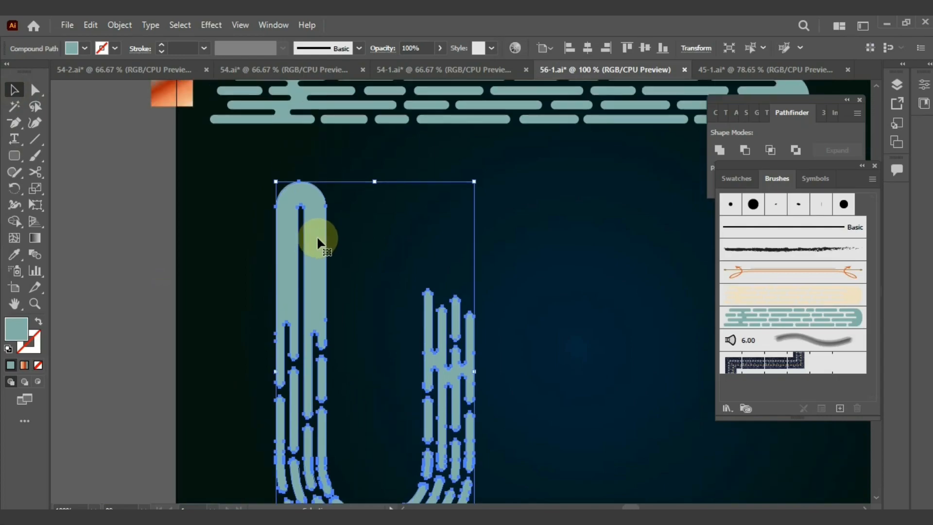
{"action": "key", "text": "i"}
{"action": "left_click", "coordinate": [150, 120]}
{"action": "scroll", "coordinate": [333, 229], "scroll_direction": "down", "scroll_amount": 5}
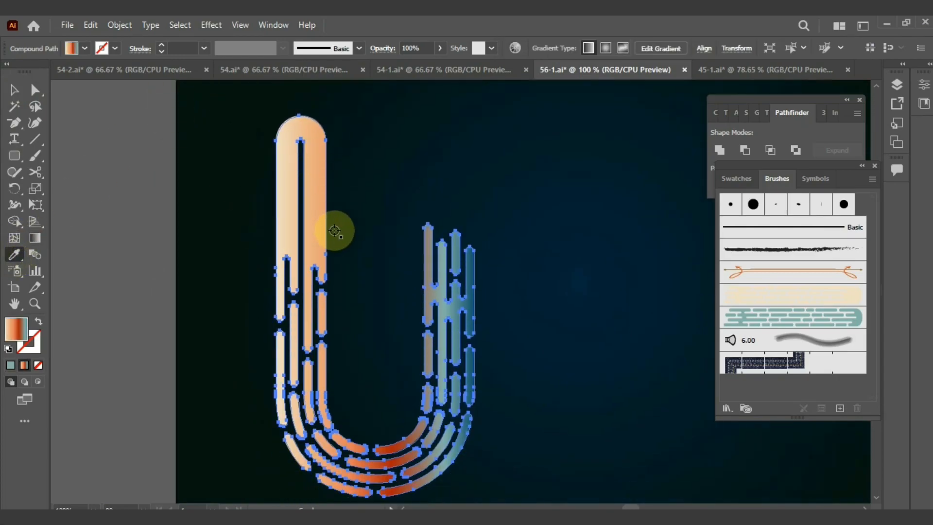
Step: Set the U's linear gradient angle to 120°
{"action": "scroll", "coordinate": [333, 229], "scroll_direction": "up", "scroll_amount": 2}
{"action": "left_click", "coordinate": [274, 25]}
{"action": "left_click", "coordinate": [358, 217]}
{"action": "left_click", "coordinate": [808, 189]}
{"action": "left_click", "coordinate": [824, 244]}
Step: Move the gradient-filled U to the middle of the artboard
{"action": "left_click", "coordinate": [14, 90]}
{"action": "left_click", "coordinate": [536, 212]}
{"action": "scroll", "coordinate": [537, 214], "scroll_direction": "down", "scroll_amount": 3}
{"action": "key", "text": "ctrl+minus"}
{"action": "left_click_drag", "start_coordinate": [537, 217], "coordinate": [419, 282]}
{"action": "left_click_drag", "start_coordinate": [311, 308], "coordinate": [457, 308]}
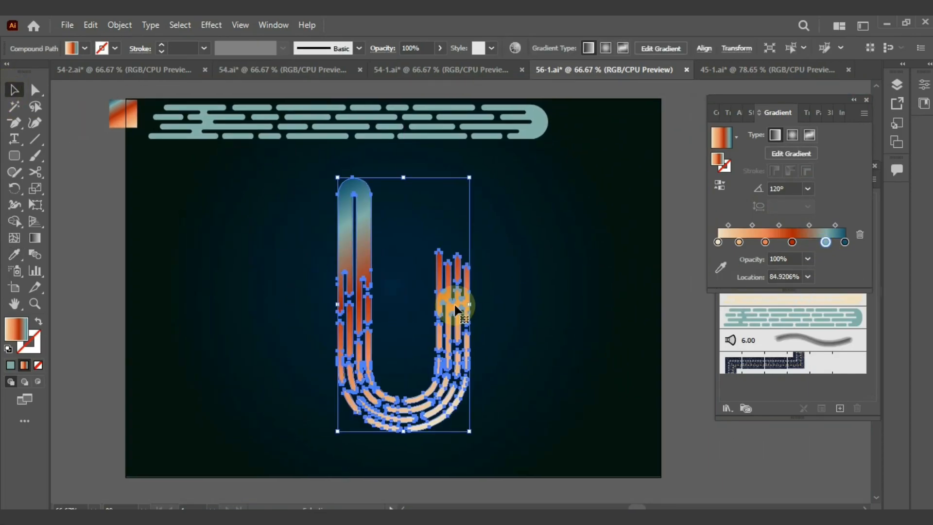
Step: Apply a black Multiply drop shadow with 75% opacity and 3 px blur to the U, adjusting its X and Y offsets
{"action": "left_click", "coordinate": [210, 25]}
{"action": "left_click", "coordinate": [378, 180]}
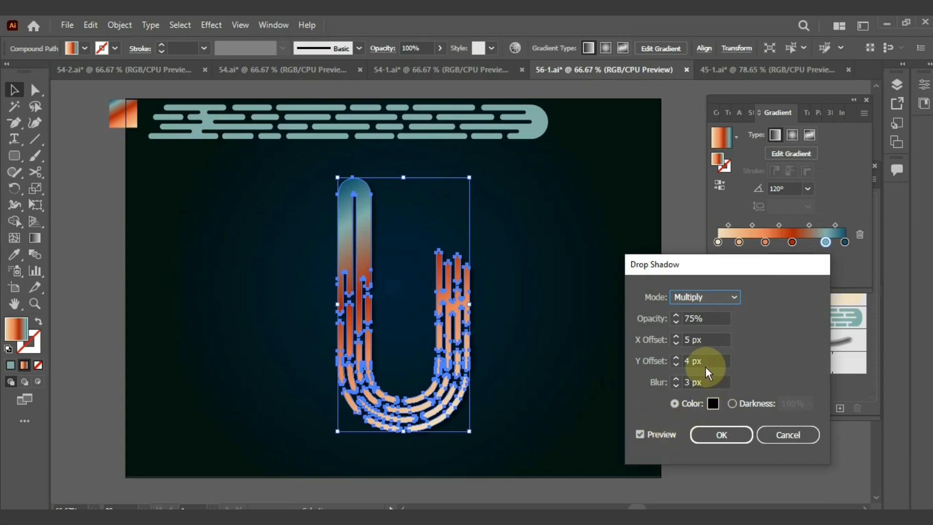
{"action": "left_click", "coordinate": [676, 357]}
{"action": "left_click", "coordinate": [676, 336]}
{"action": "left_click", "coordinate": [704, 432]}
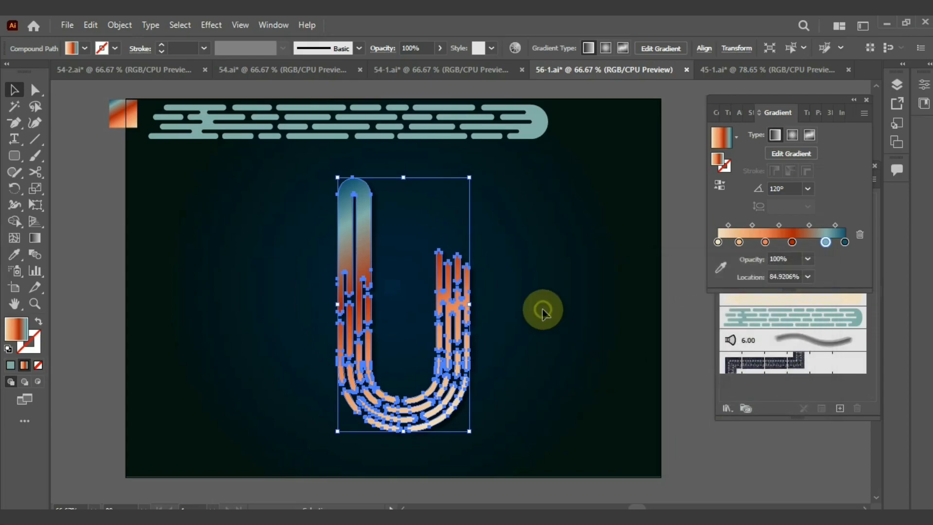
Step: Delete the original bar pattern and the gradient sample square, keeping the U on the background
{"action": "left_click", "coordinate": [543, 309]}
{"action": "left_click_drag", "start_coordinate": [95, 108], "coordinate": [92, 105]}
{"action": "key", "text": "Delete"}
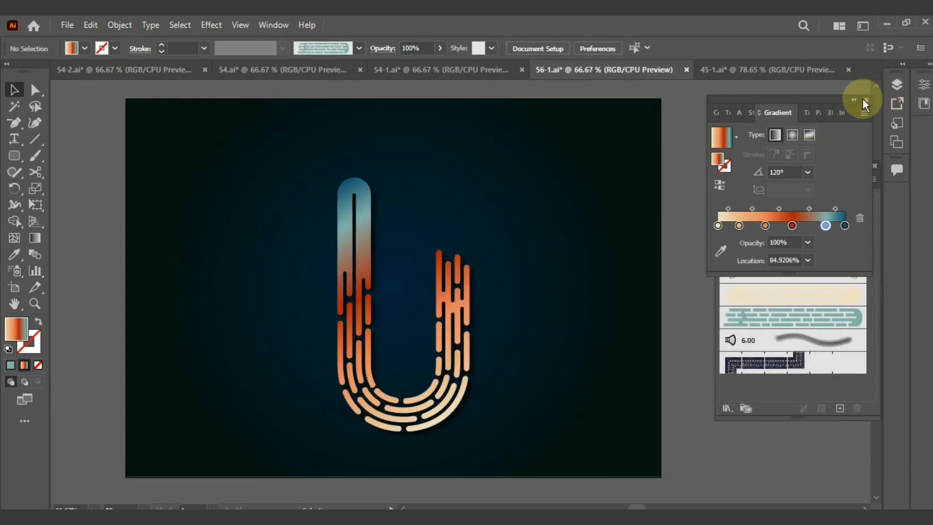
Step: Close the Gradient and Brushes panels, and shift the U slightly up and left to centre it on the artboard
{"action": "left_click", "coordinate": [865, 100]}
{"action": "left_click", "coordinate": [873, 165]}
{"action": "left_click_drag", "start_coordinate": [460, 294], "coordinate": [450, 278]}
{"action": "left_click", "coordinate": [543, 301]}
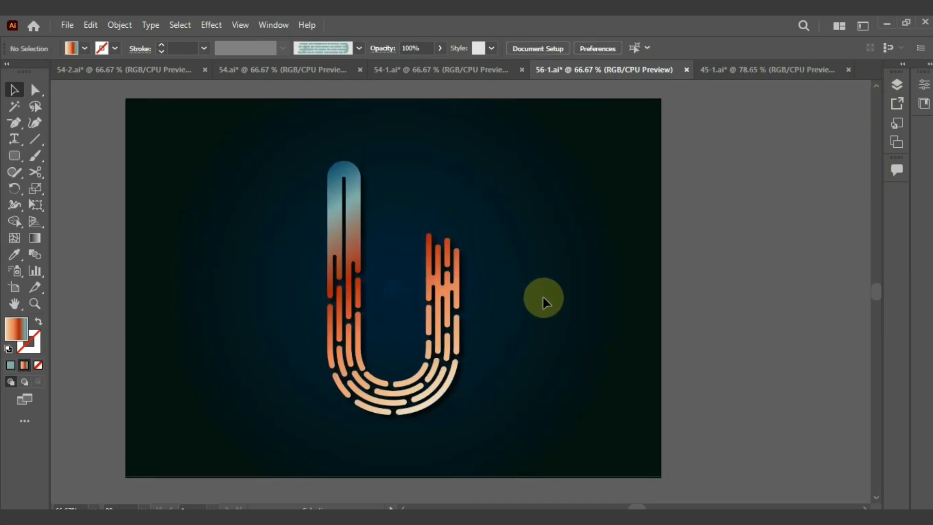